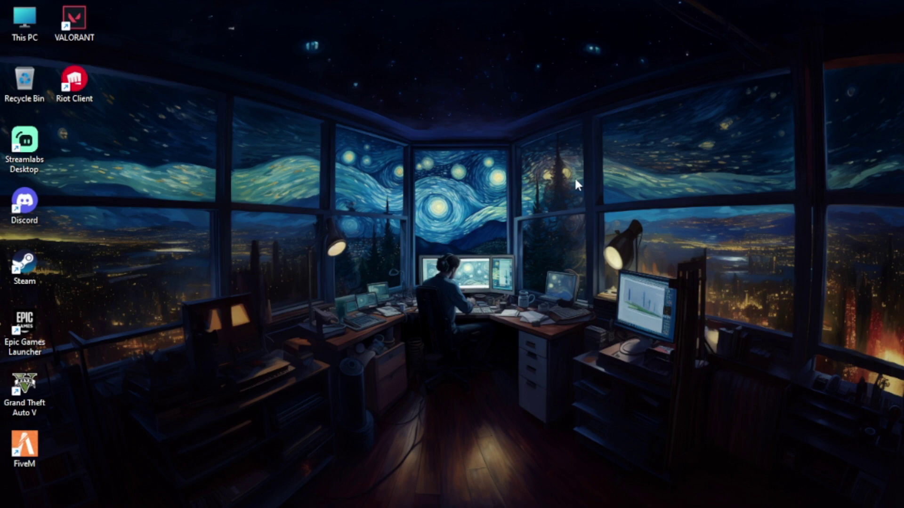
pyautogui.moveTo(356, 506)
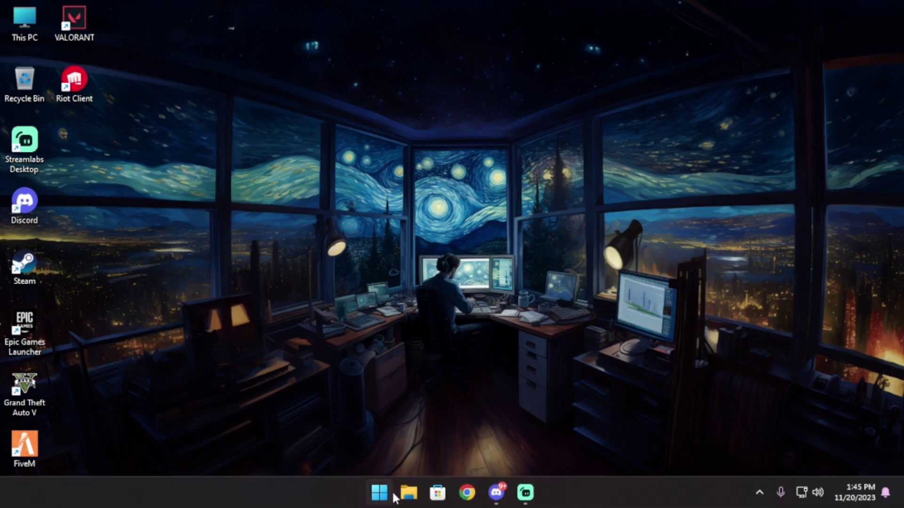
pyautogui.rightClick(378, 93)
pyautogui.rightClick(428, 151)
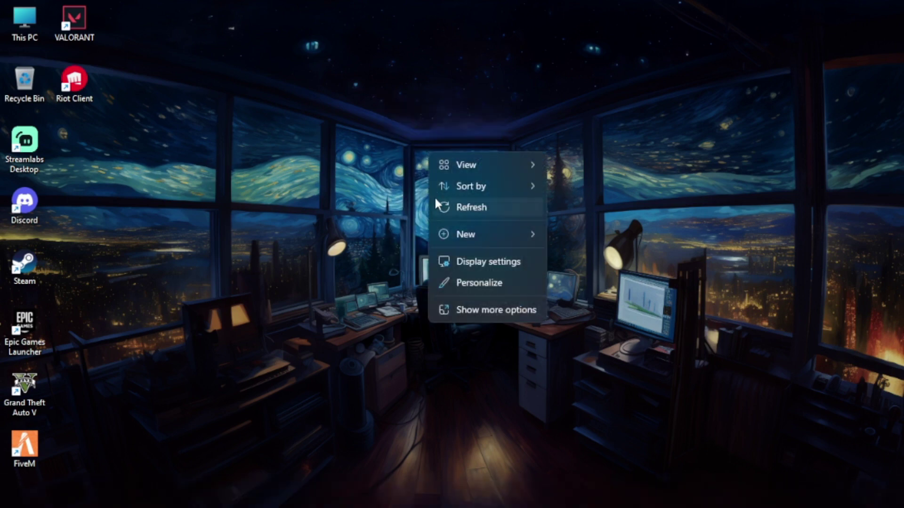
pyautogui.click(435, 199)
pyautogui.moveTo(418, 484)
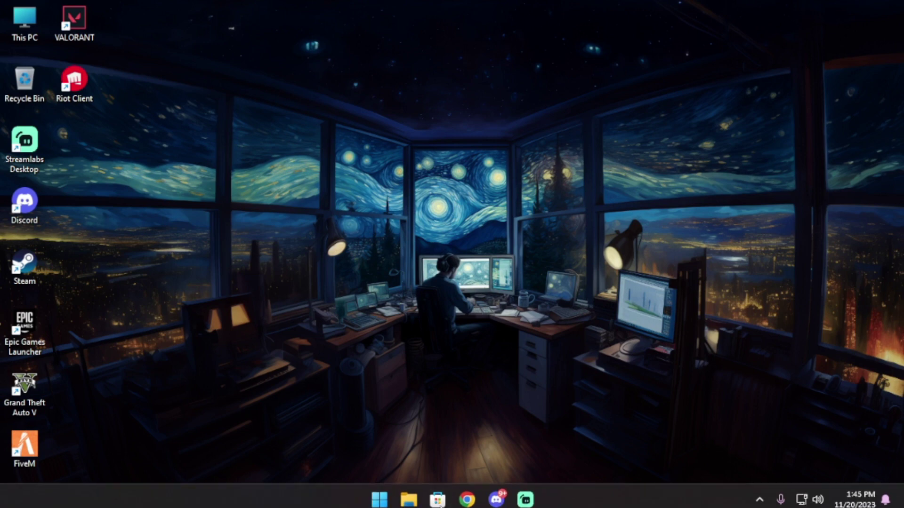
pyautogui.rightClick(381, 240)
pyautogui.click(108, 448)
# - Open the file location of the FiveM desktop shortcut and go up to its parent Local folder
pyautogui.rightClick(23, 447)
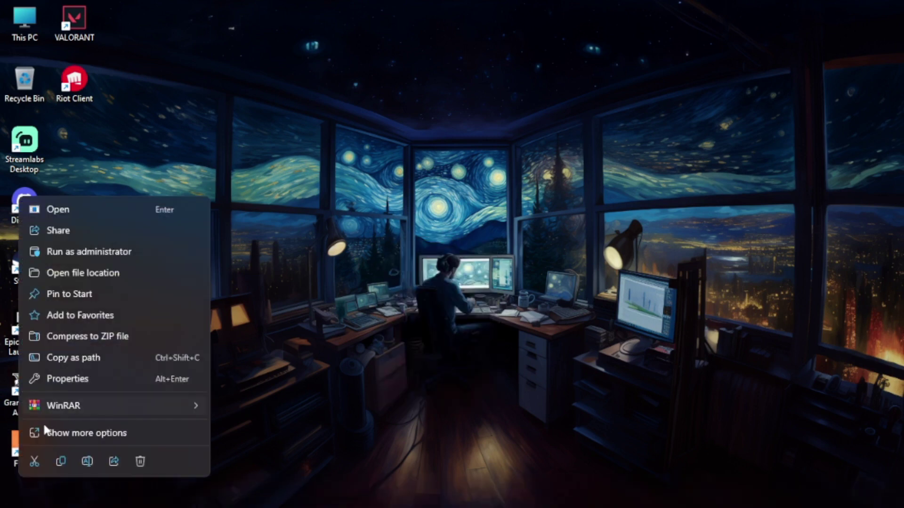
pyautogui.click(106, 275)
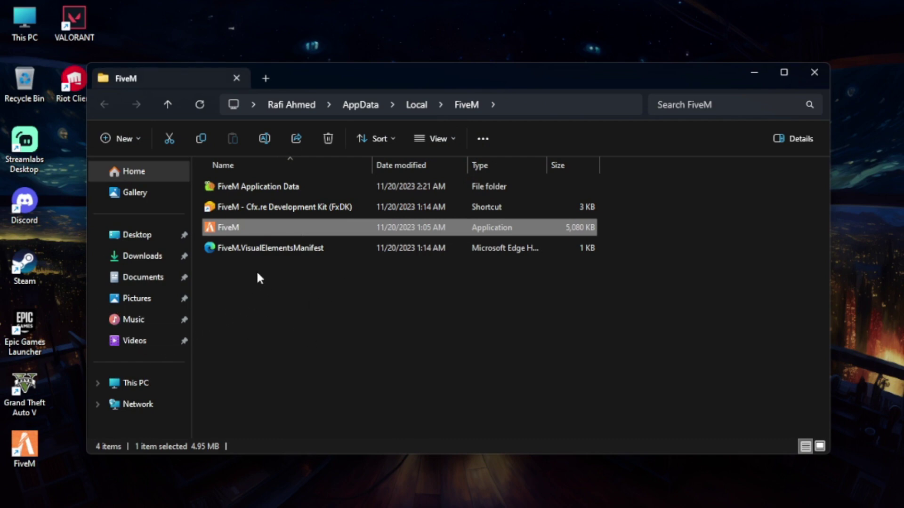
pyautogui.click(240, 271)
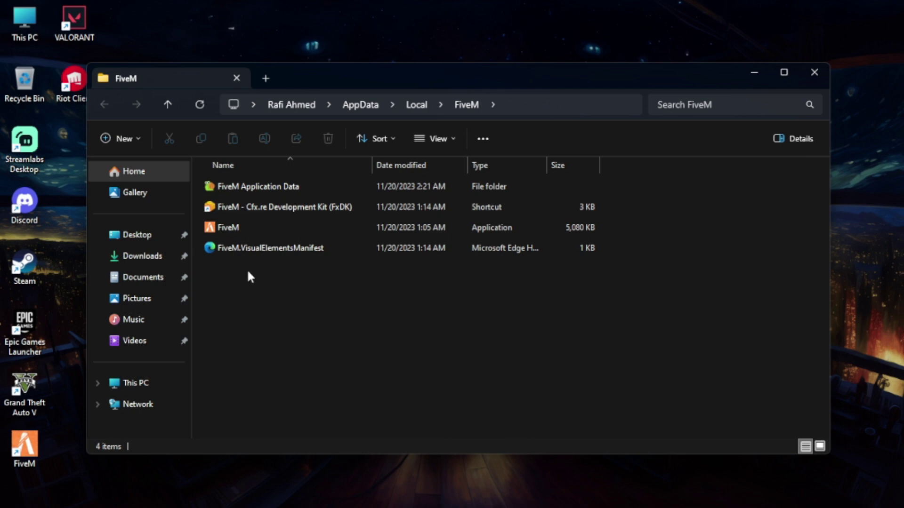
pyautogui.click(417, 105)
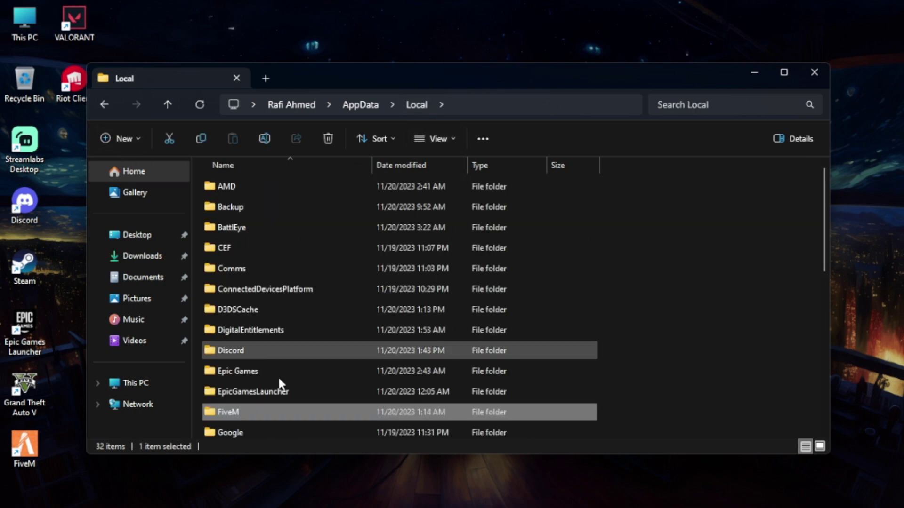
# - Cut the FiveM folder from the Local directory and open Local Disk (D:) as the destination
pyautogui.press('F2')
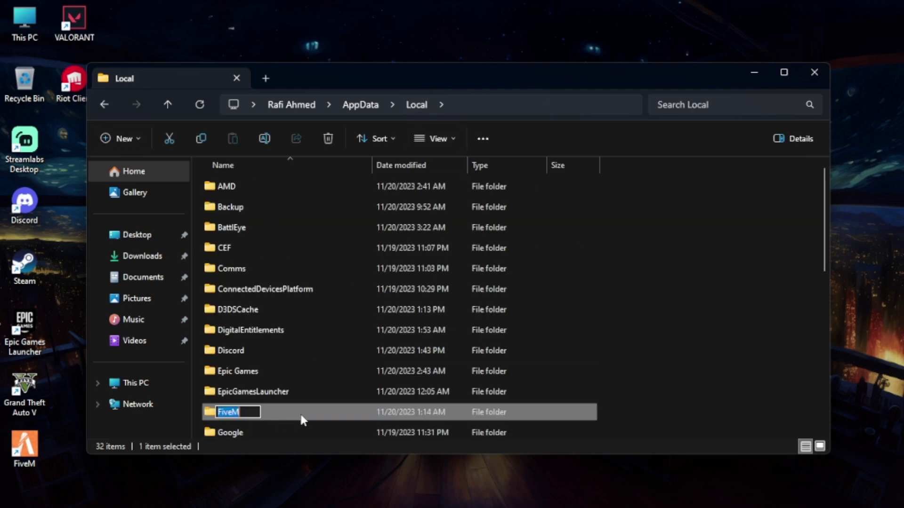
pyautogui.click(343, 416)
pyautogui.hotkey('ctrl', 'x')
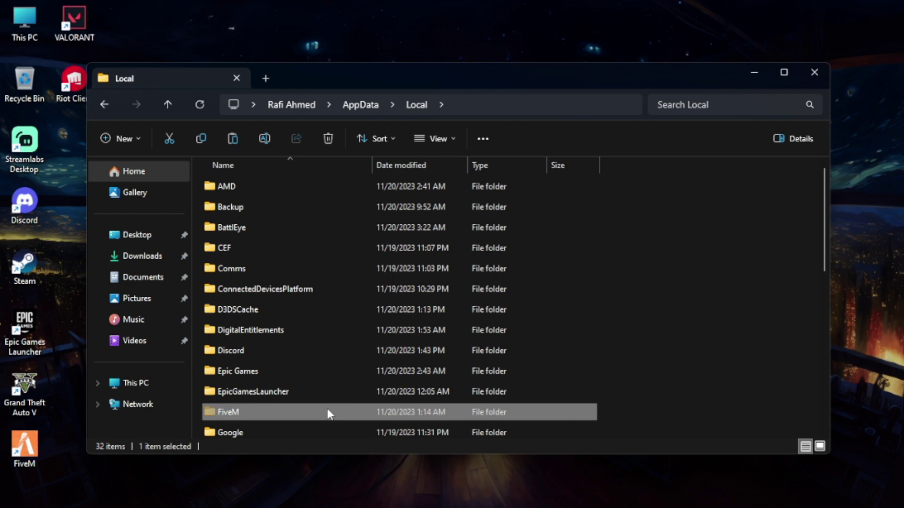
pyautogui.rightClick(240, 413)
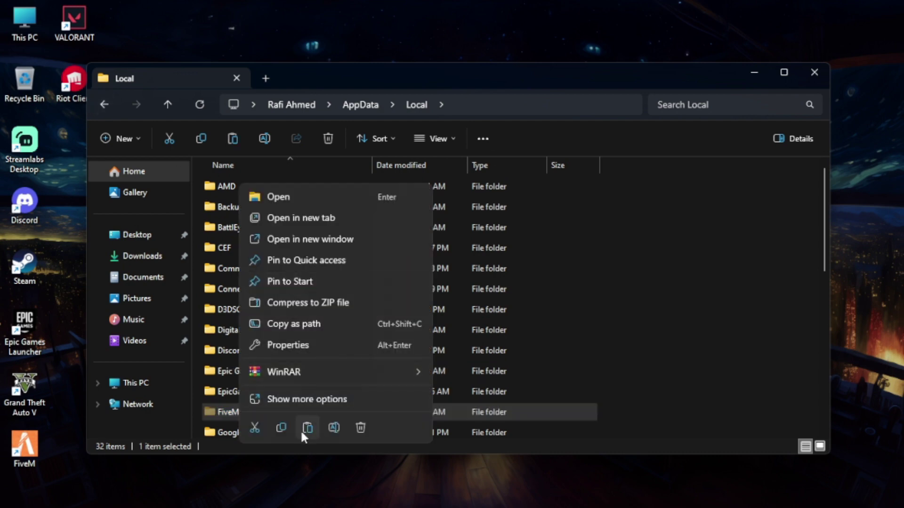
pyautogui.click(303, 399)
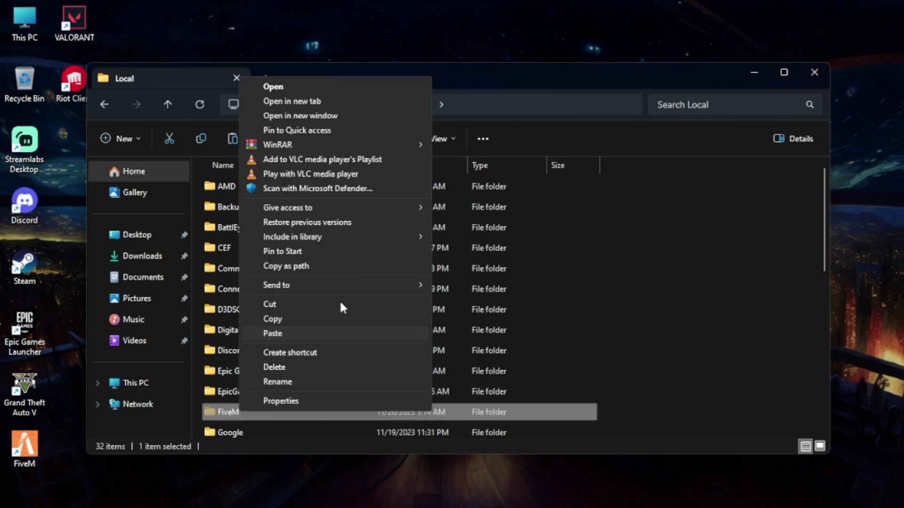
pyautogui.click(276, 302)
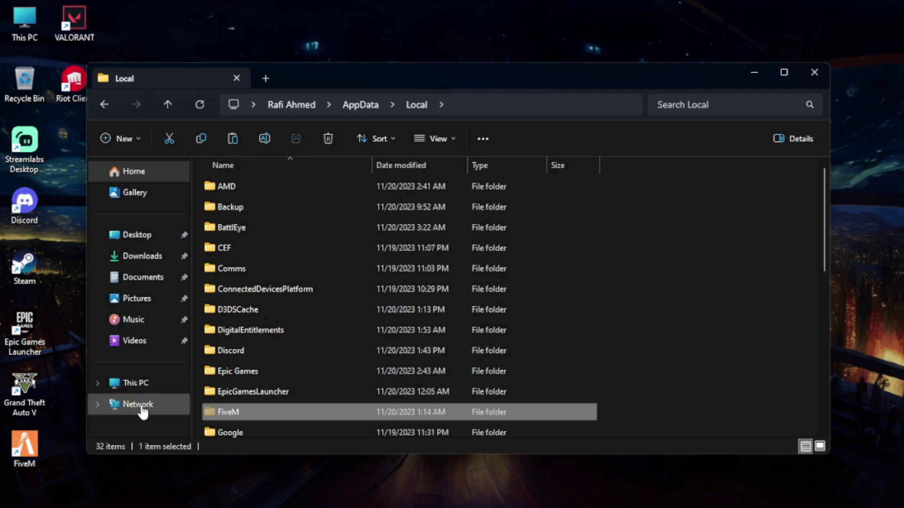
pyautogui.click(150, 382)
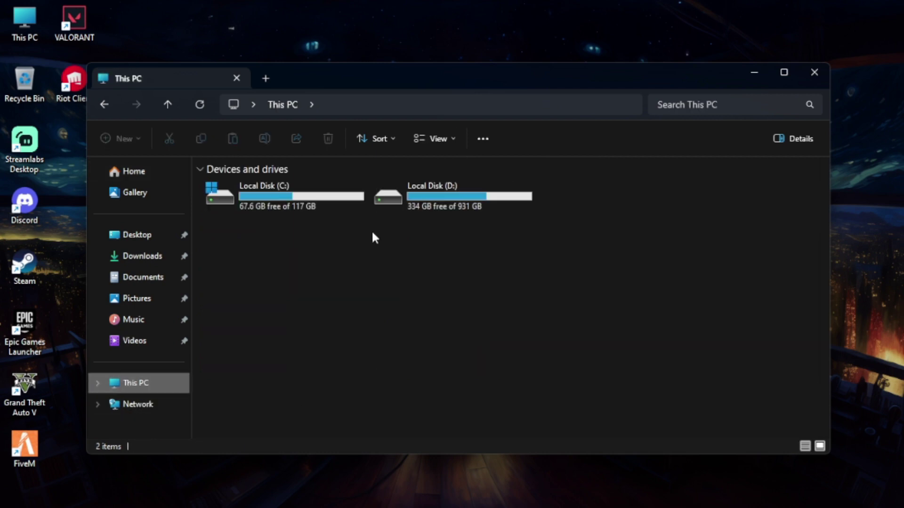
pyautogui.doubleClick(448, 194)
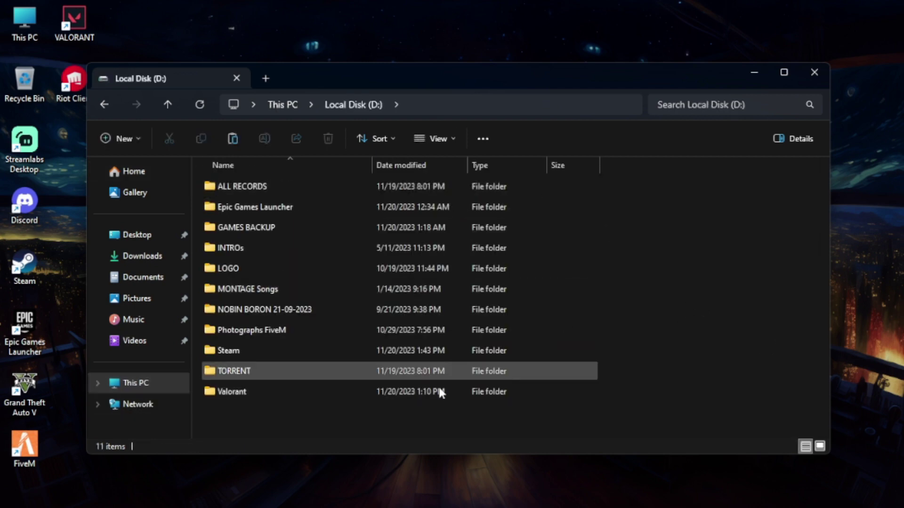
# - Create a new folder named FiveM on Local Disk (D:) and delete it
pyautogui.rightClick(287, 411)
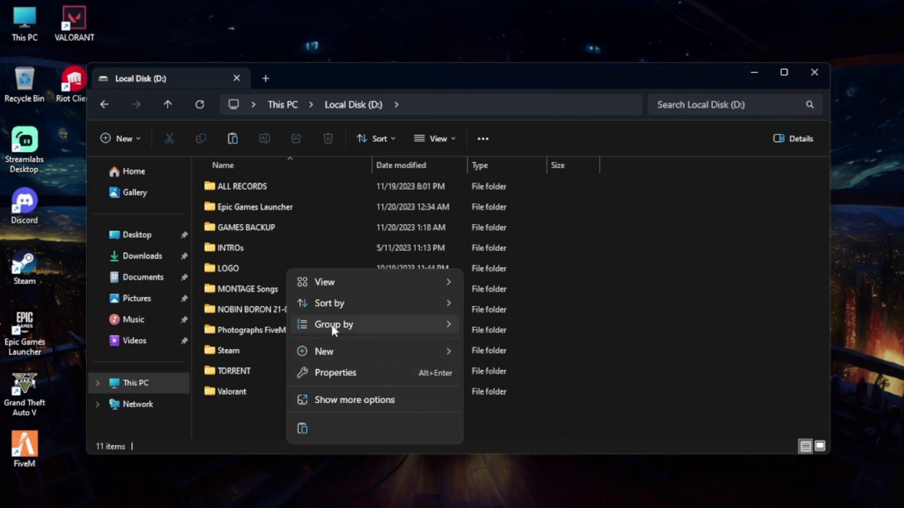
pyautogui.moveTo(452, 354)
pyautogui.click(520, 358)
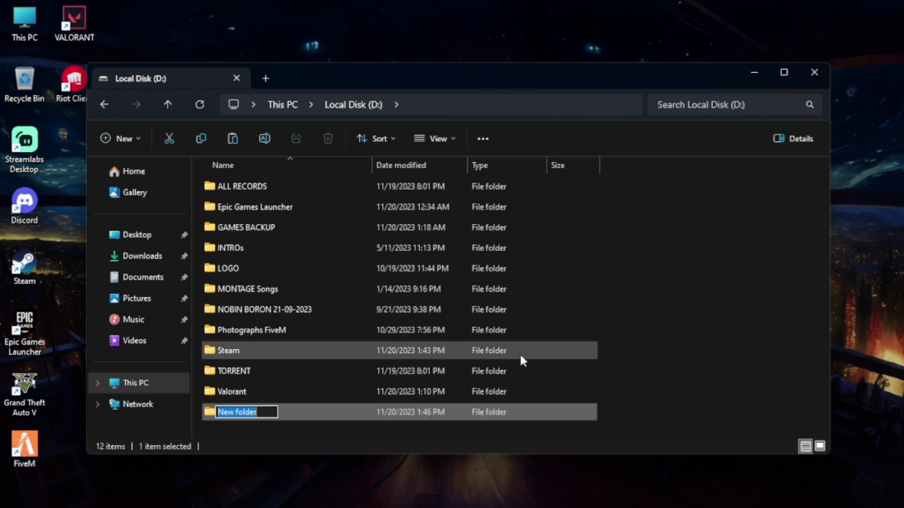
pyautogui.write('FiveM')
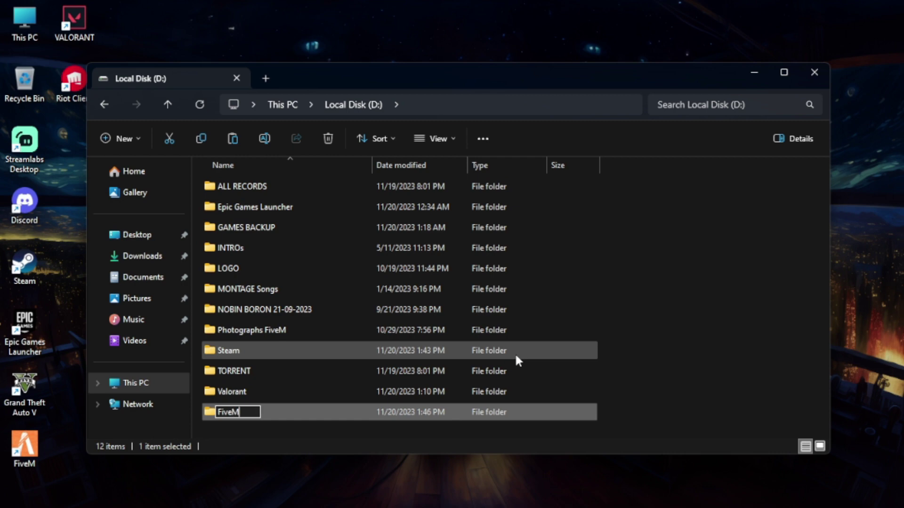
pyautogui.press('Return')
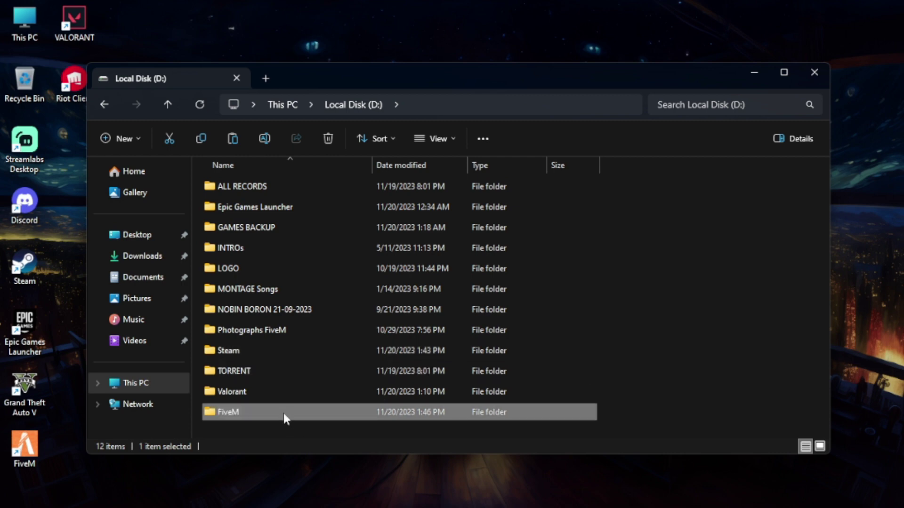
pyautogui.press('Delete')
# - Paste the cut FiveM folder into the root of Local Disk (D:)
pyautogui.rightClick(768, 270)
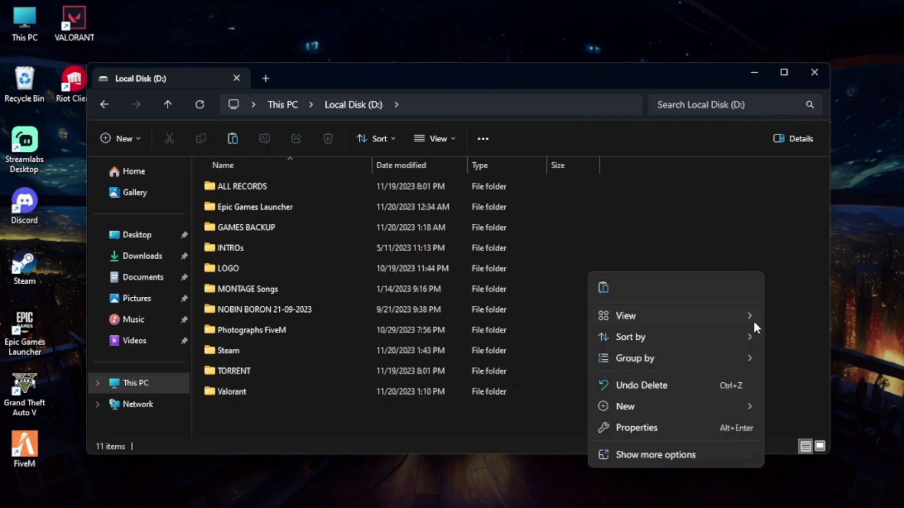
pyautogui.moveTo(690, 357)
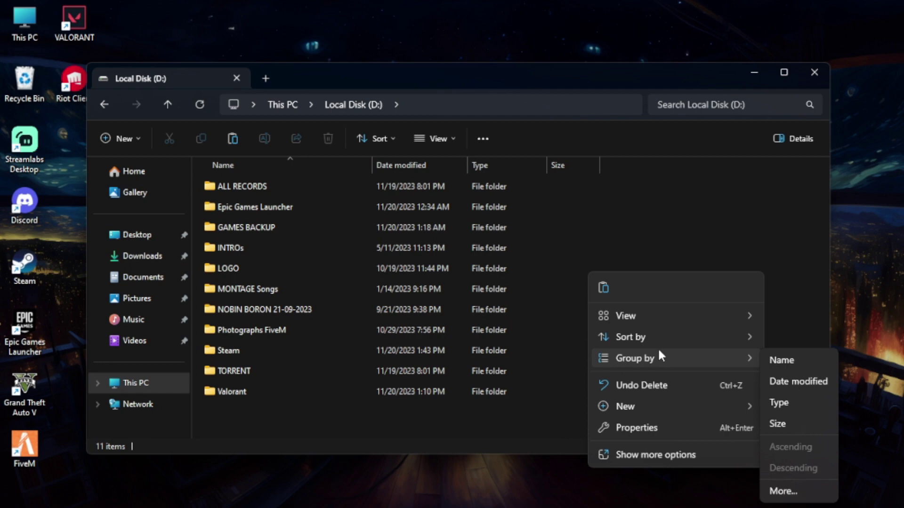
pyautogui.click(549, 412)
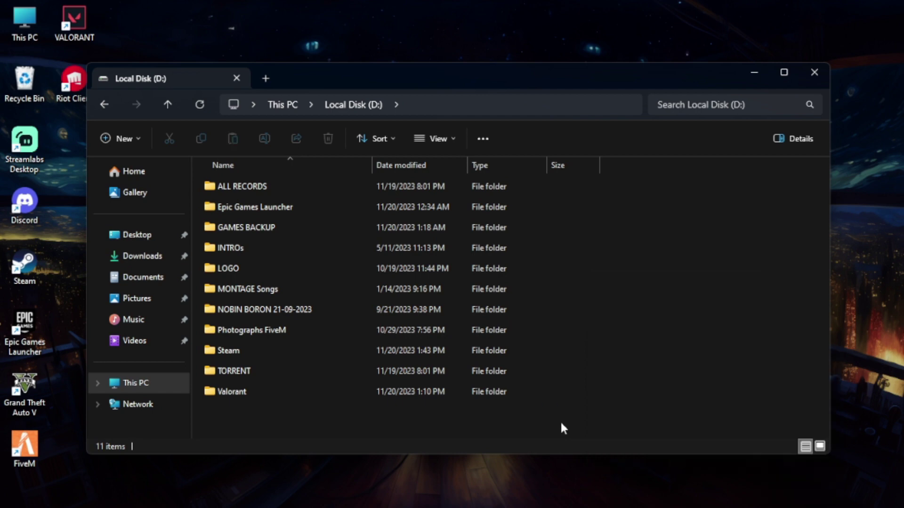
pyautogui.hotkey('ctrl', 'v')
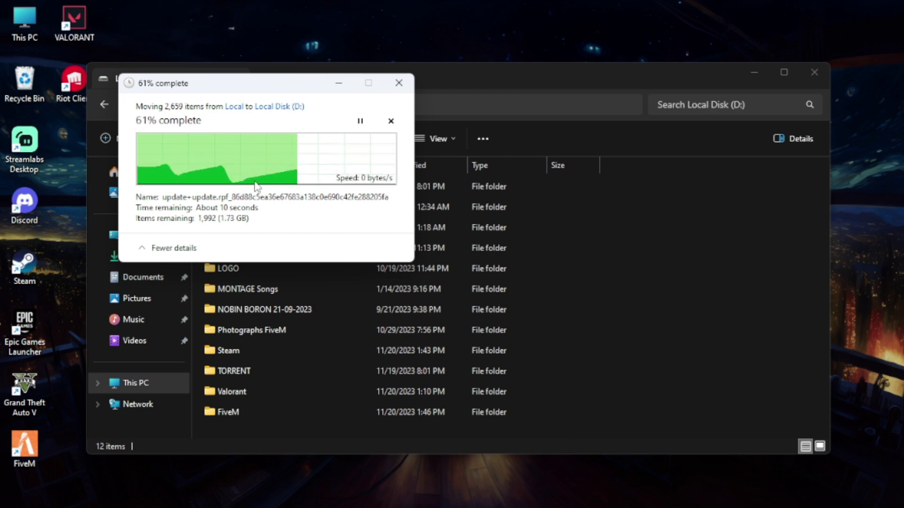
# - Move the transfer progress window aside and check the free space of the C: and D: drives in This PC
pyautogui.moveTo(291, 92); pyautogui.dragTo(485, 90)
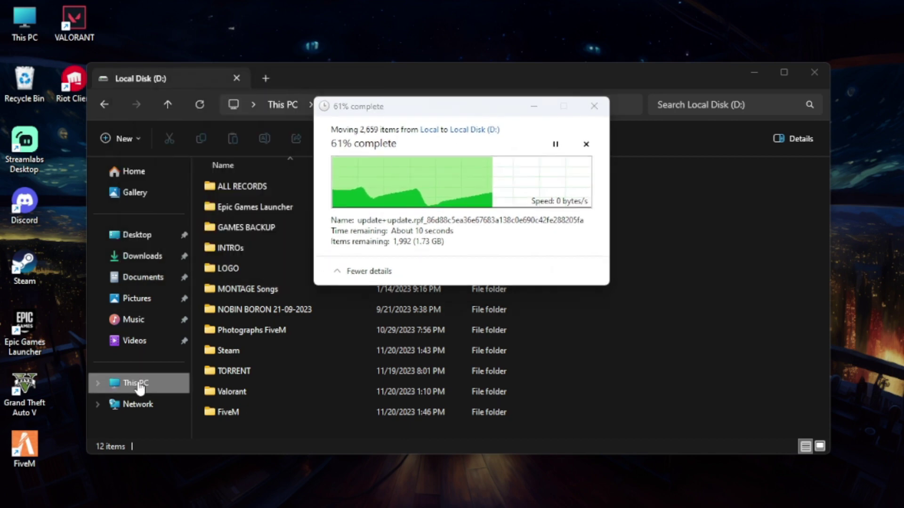
pyautogui.click(139, 383)
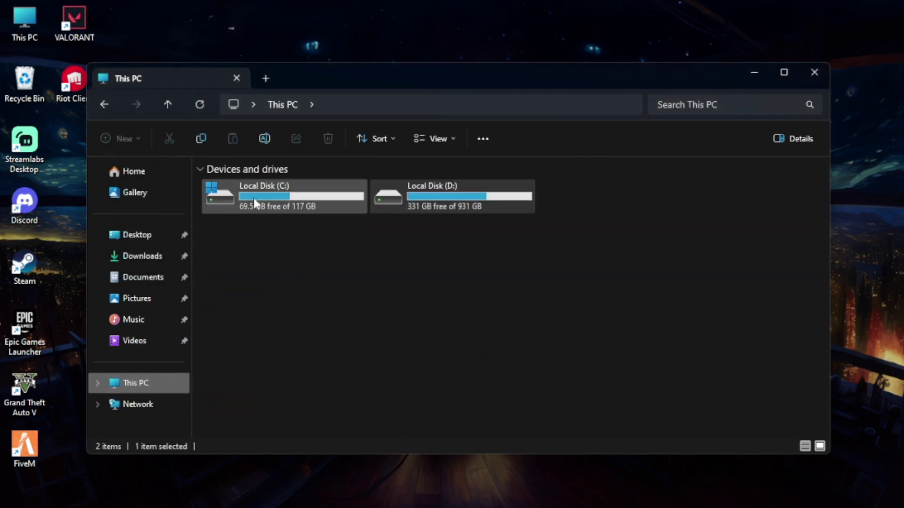
pyautogui.moveTo(494, 492)
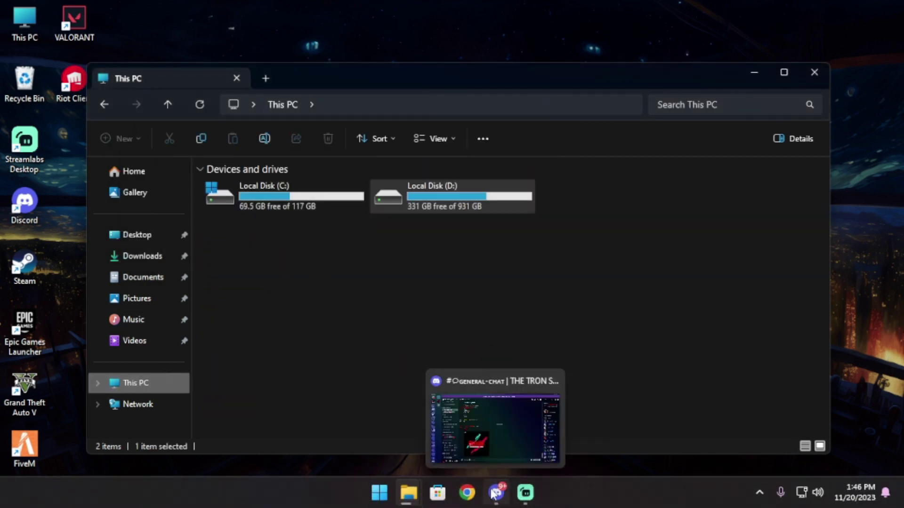
pyautogui.moveTo(408, 492)
pyautogui.click(438, 424)
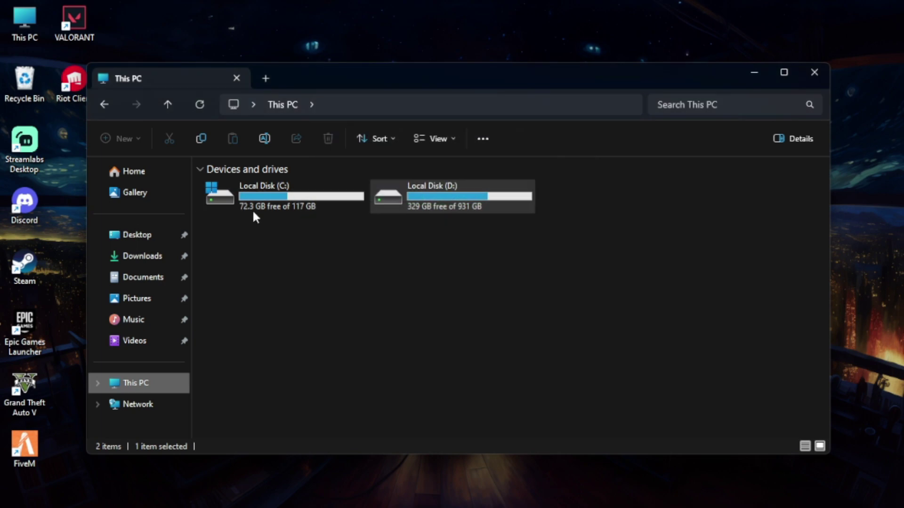
# - Close the This PC window and refresh the desktop
pyautogui.rightClick(527, 5)
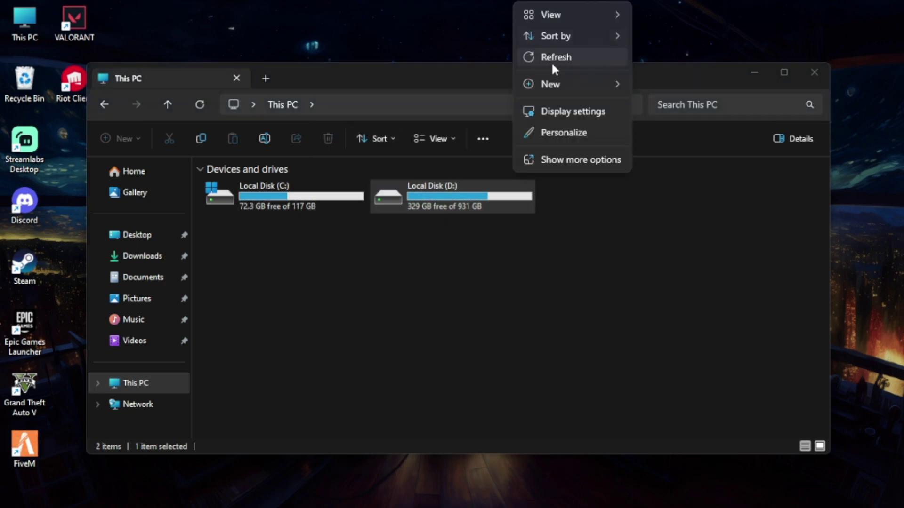
pyautogui.click(553, 58)
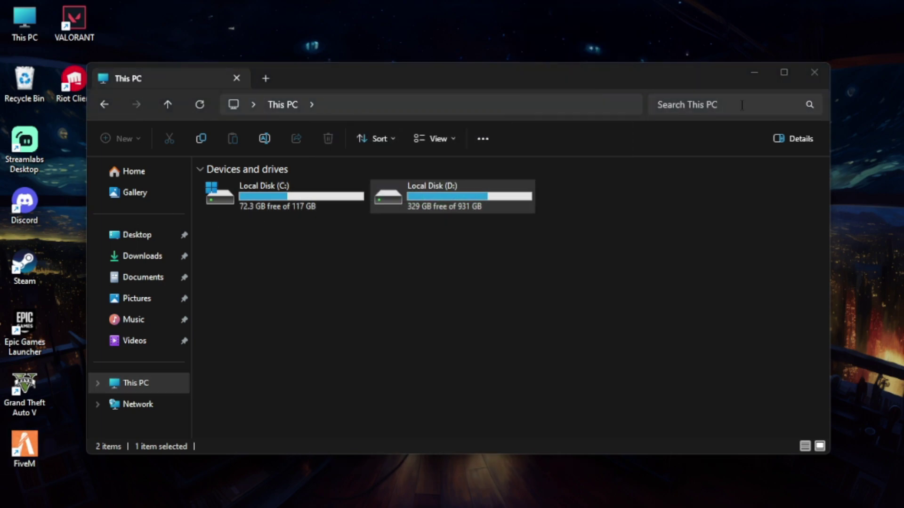
pyautogui.click(815, 73)
pyautogui.rightClick(314, 250)
pyautogui.click(344, 308)
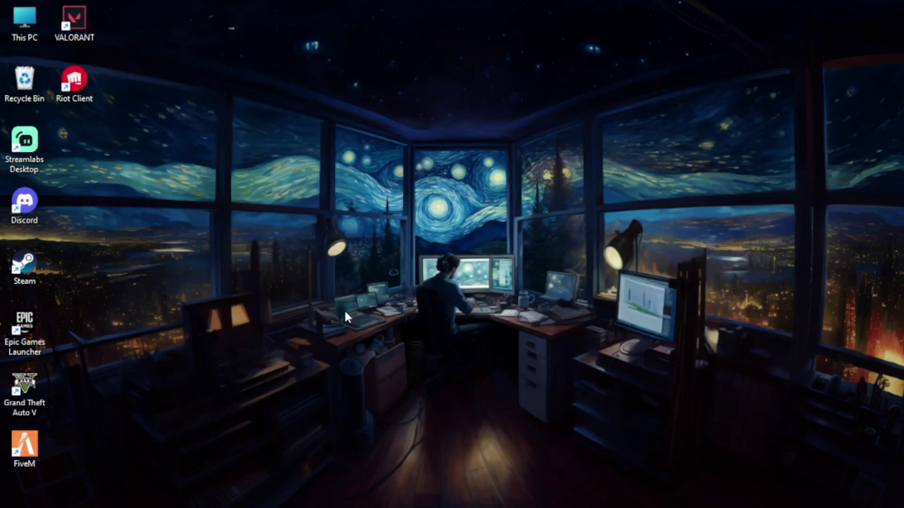
# - Check which drive the FiveM shortcut's file location is on, close the folder window and refresh the desktop
pyautogui.rightClick(19, 454)
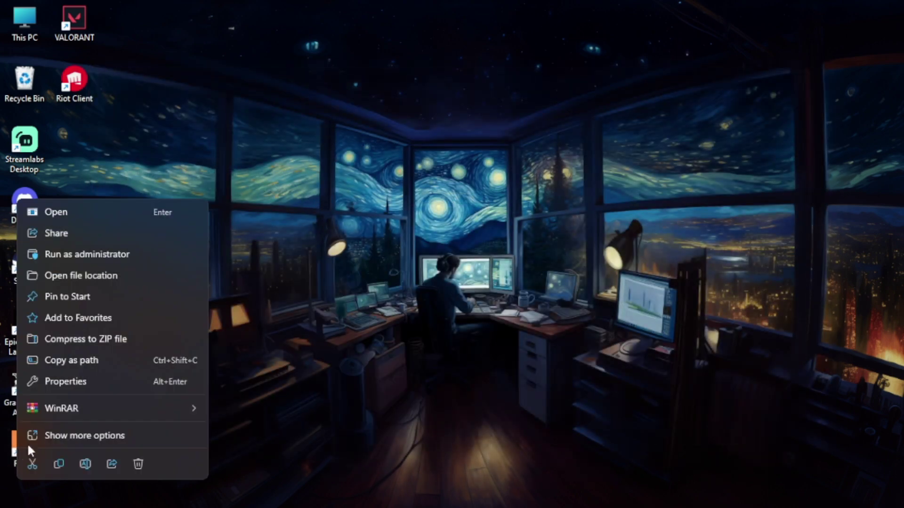
pyautogui.click(96, 277)
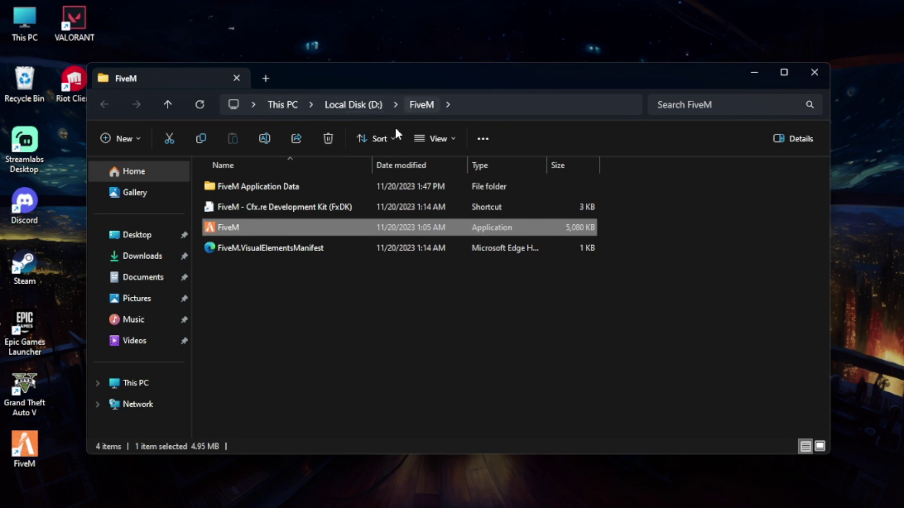
pyautogui.click(362, 109)
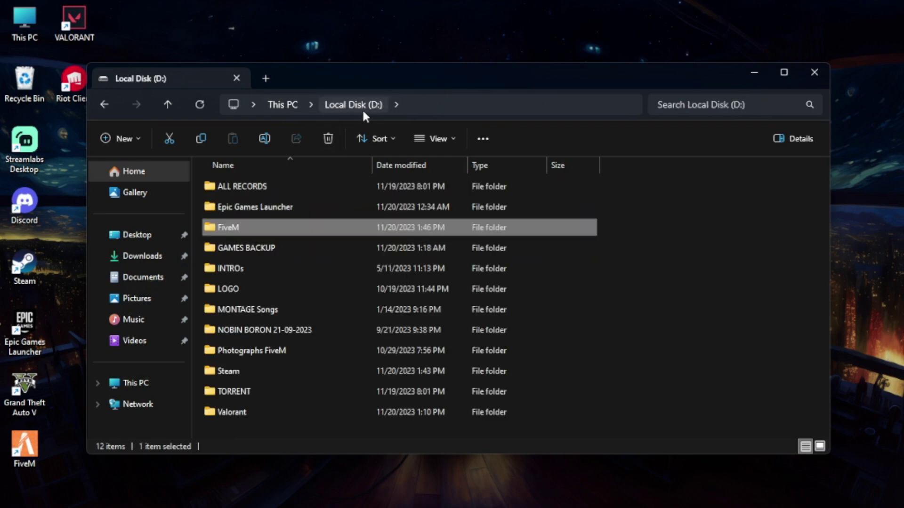
pyautogui.click(813, 72)
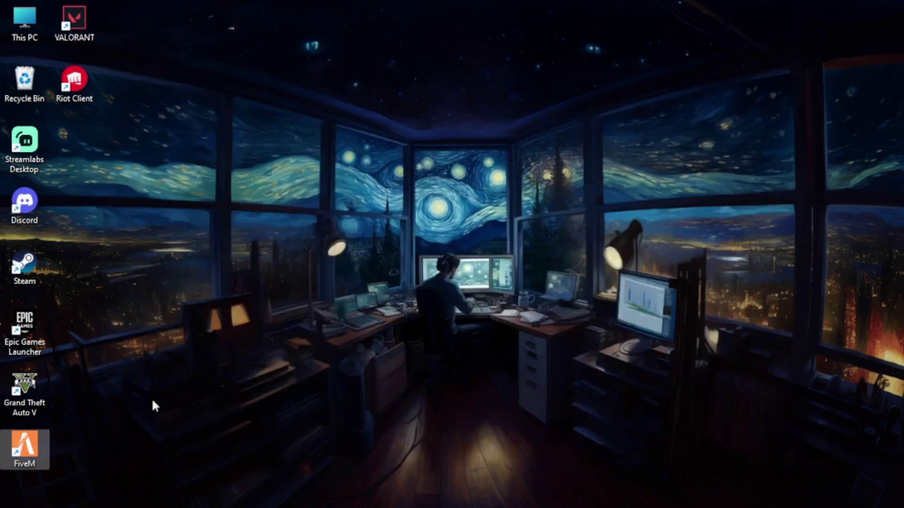
pyautogui.rightClick(413, 162)
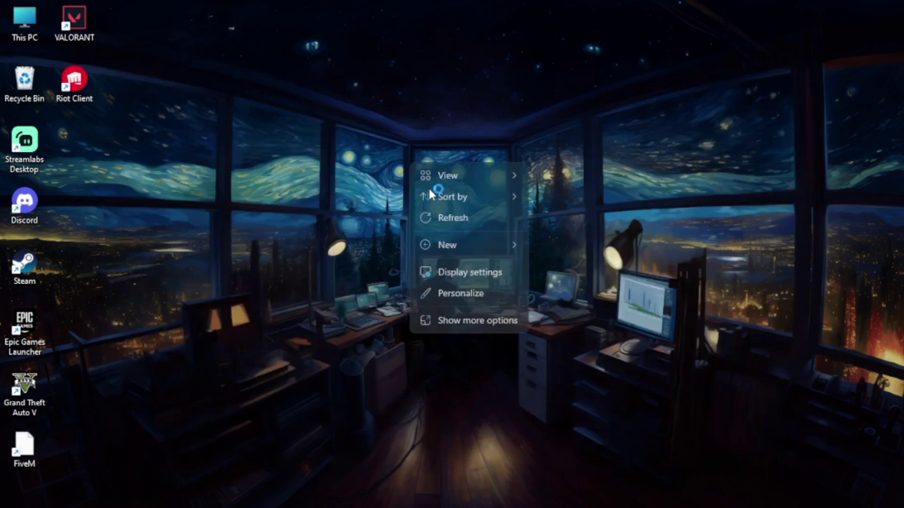
pyautogui.click(457, 217)
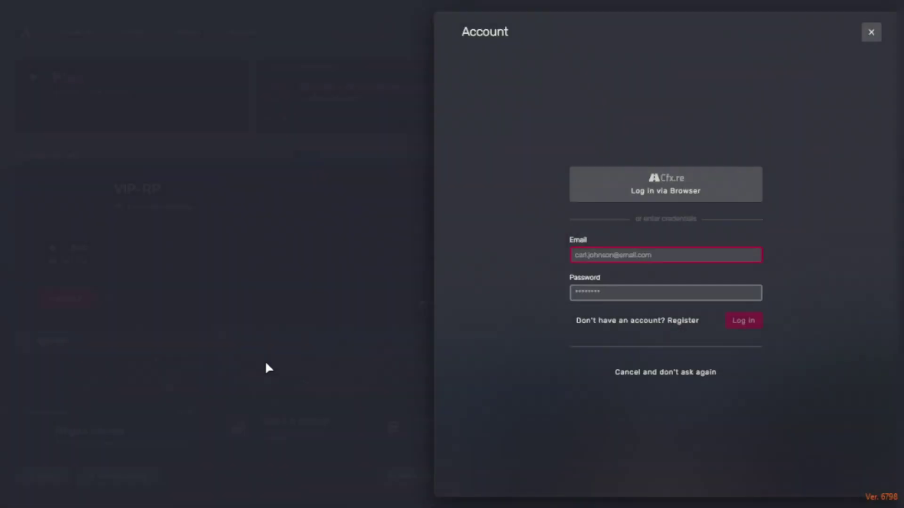
# - Dismiss the account login panel, connect to the last server, Second Life Roleplay, and accept the FiveM restart
pyautogui.click(248, 340)
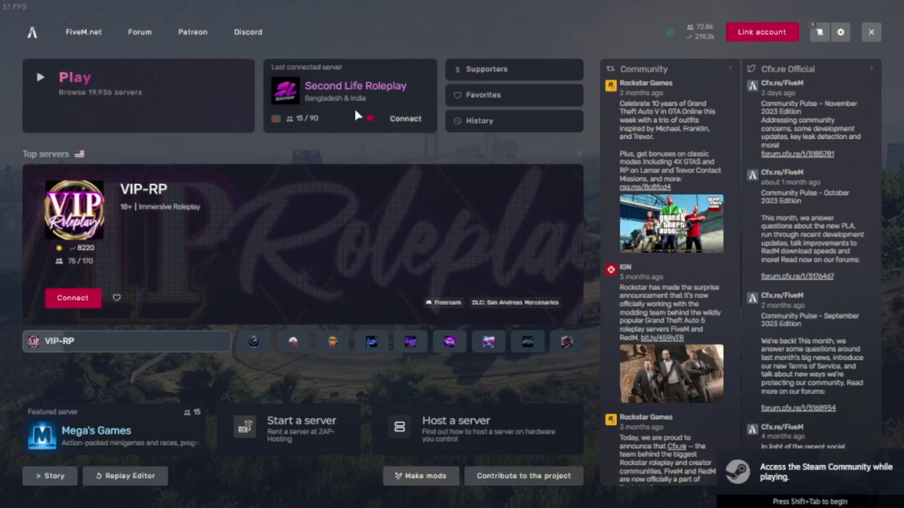
pyautogui.click(405, 120)
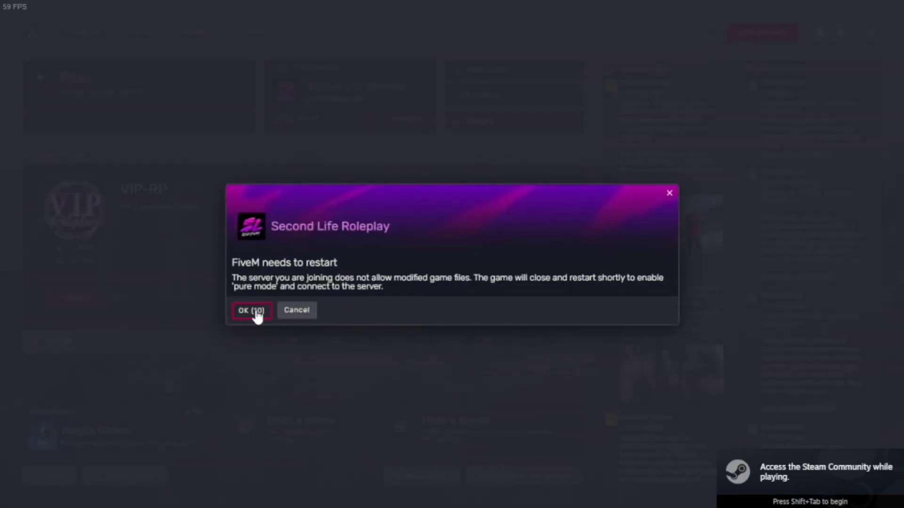
pyautogui.click(250, 310)
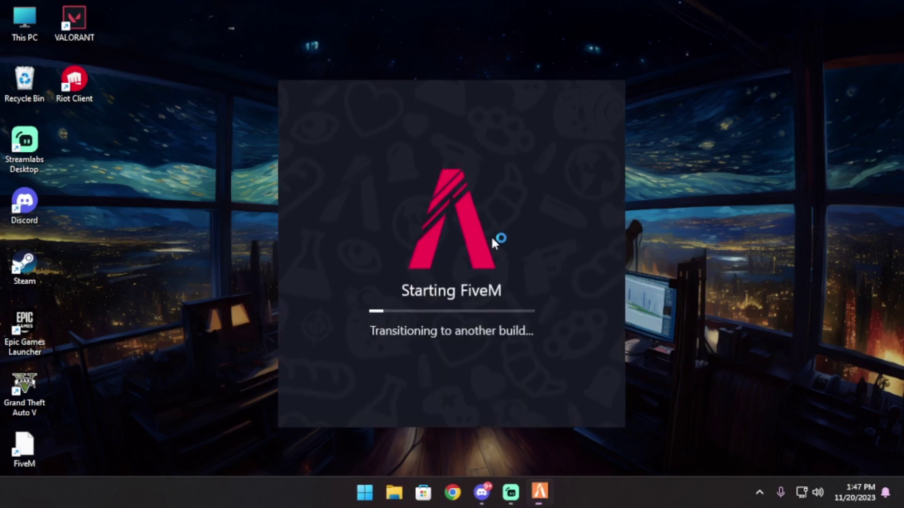
pyautogui.rightClick(718, 249)
pyautogui.click(745, 303)
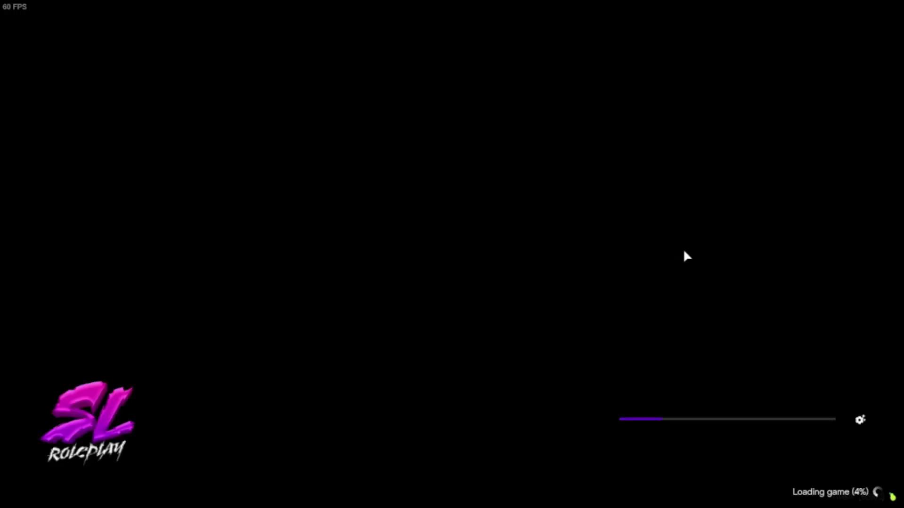
# - View the loading screen's audio-track setting, close it and quit the game through the FiveM console
pyautogui.click(863, 419)
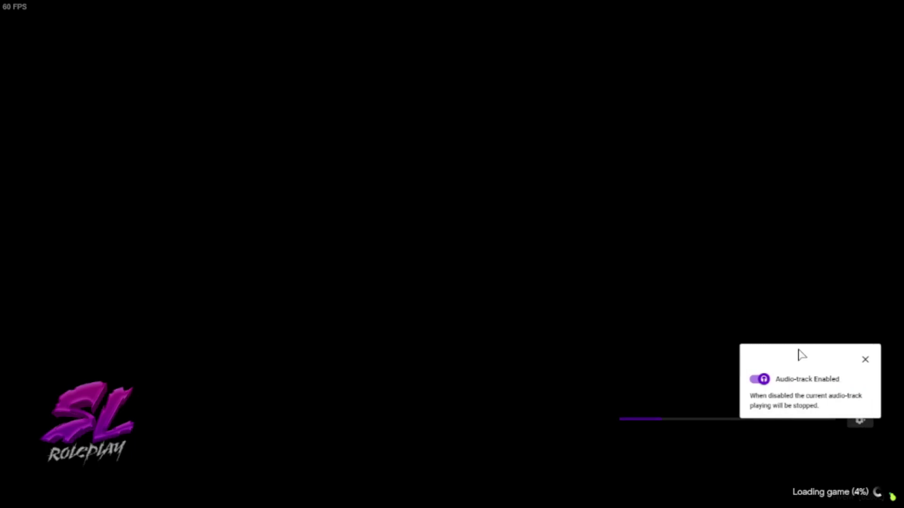
pyautogui.click(852, 361)
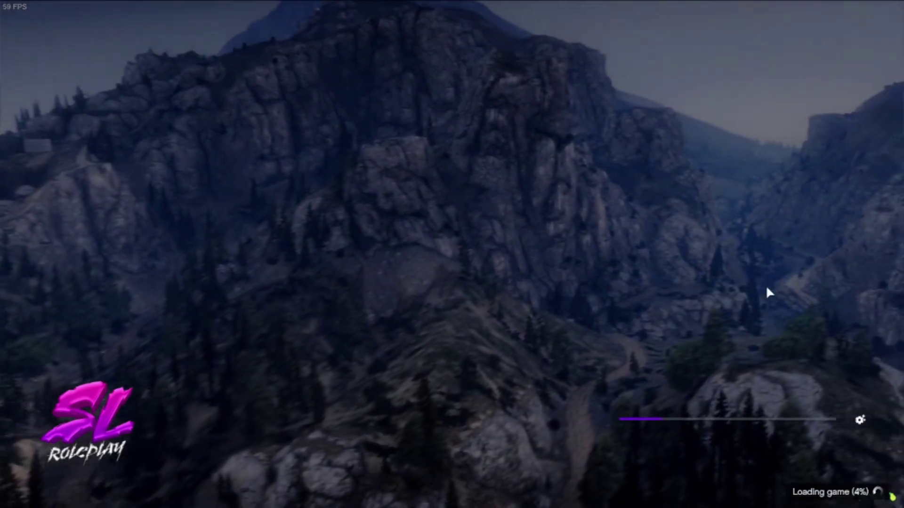
pyautogui.press('F8')
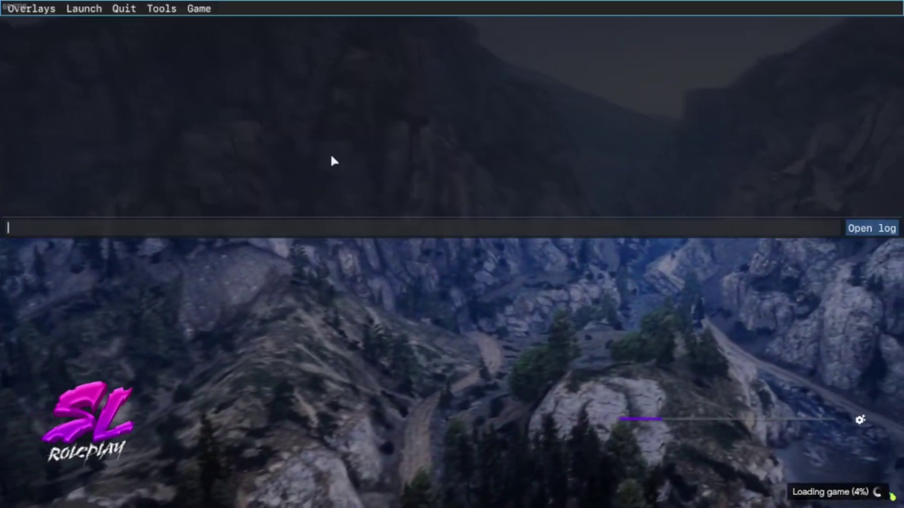
pyautogui.click(125, 8)
pyautogui.click(136, 28)
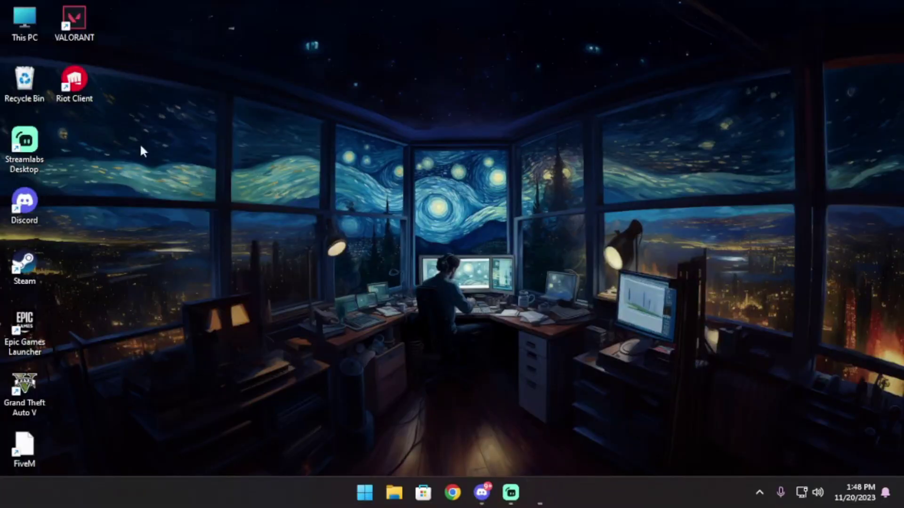
# - Delete the old FiveM shortcut from the desktop and refresh the desktop
pyautogui.rightClick(295, 354)
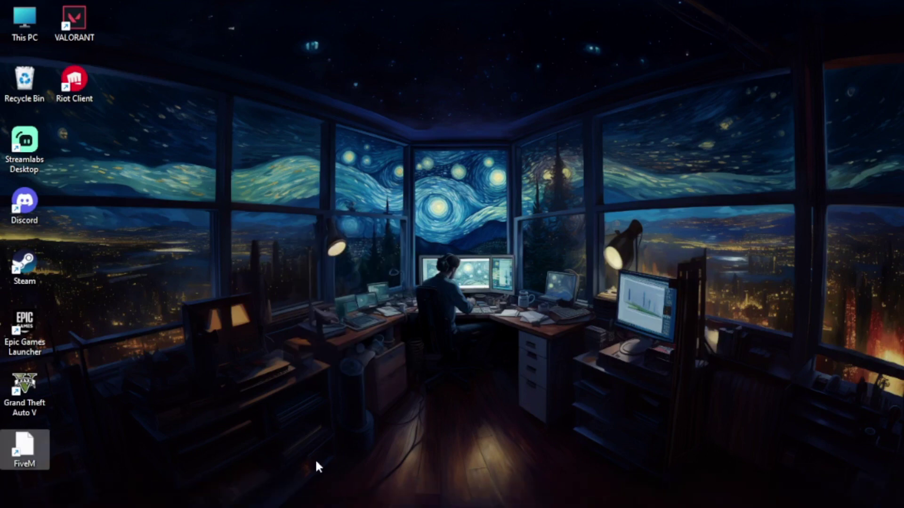
pyautogui.rightClick(239, 260)
pyautogui.click(291, 311)
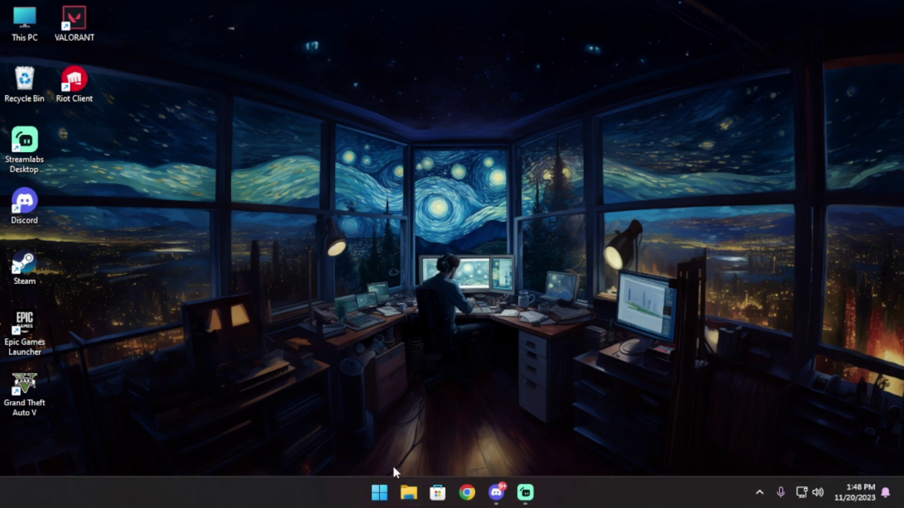
# - Search Windows for "fi" and launch the FiveM app from the best match
pyautogui.press('super')
pyautogui.write('fi')
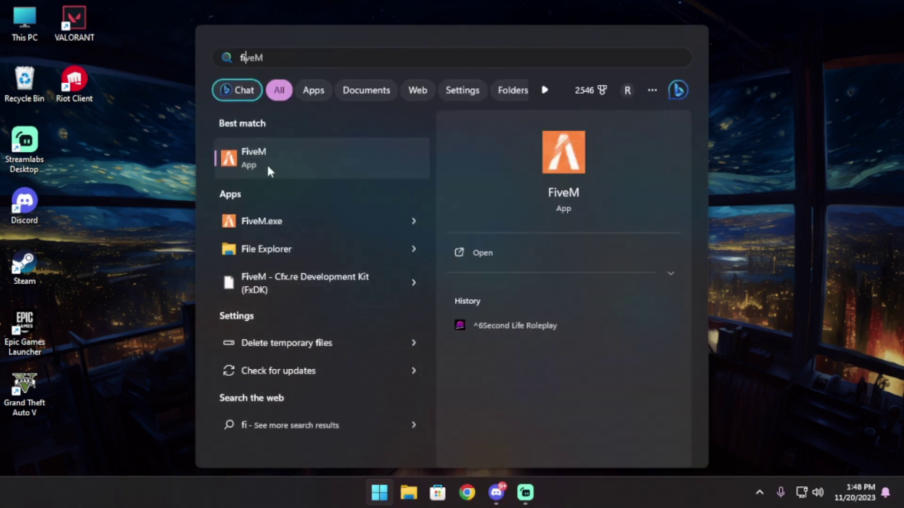
pyautogui.click(266, 163)
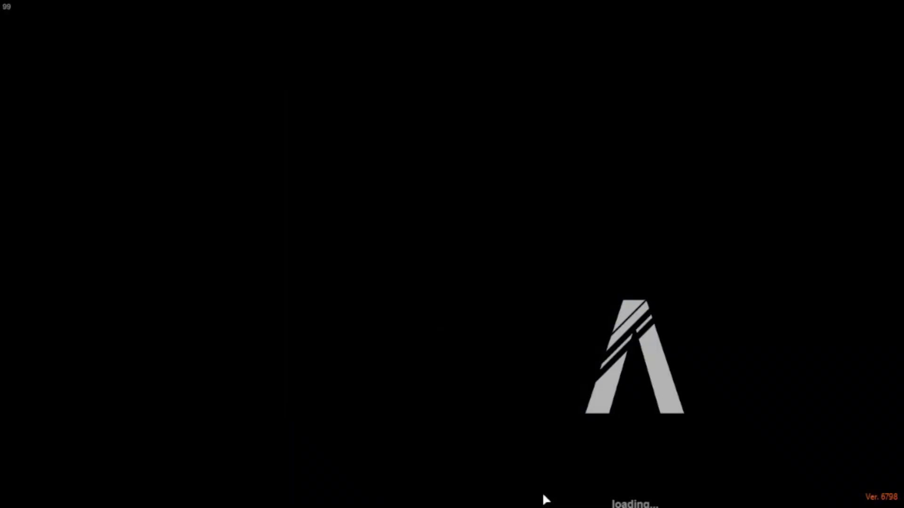
# - Quit FiveM through its console while it is starting and refresh the desktop
pyautogui.press('F8')
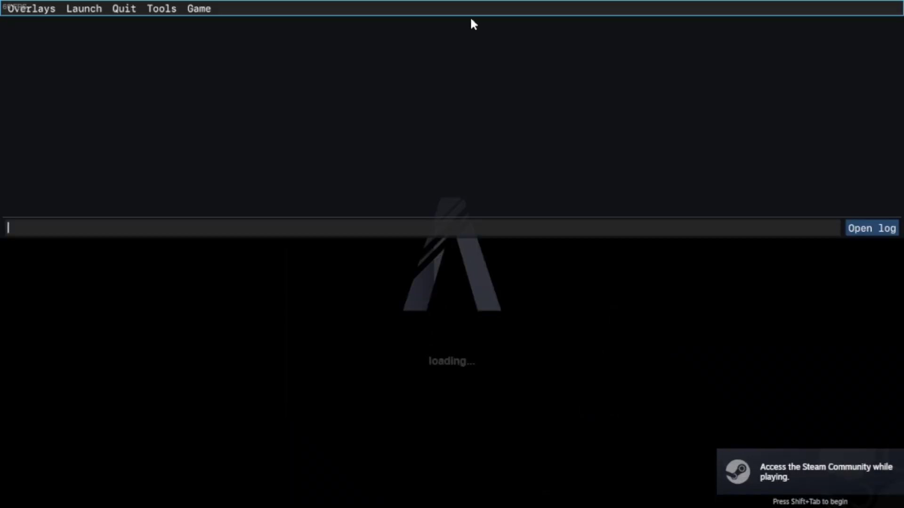
pyautogui.click(161, 8)
pyautogui.click(161, 8)
pyautogui.click(124, 9)
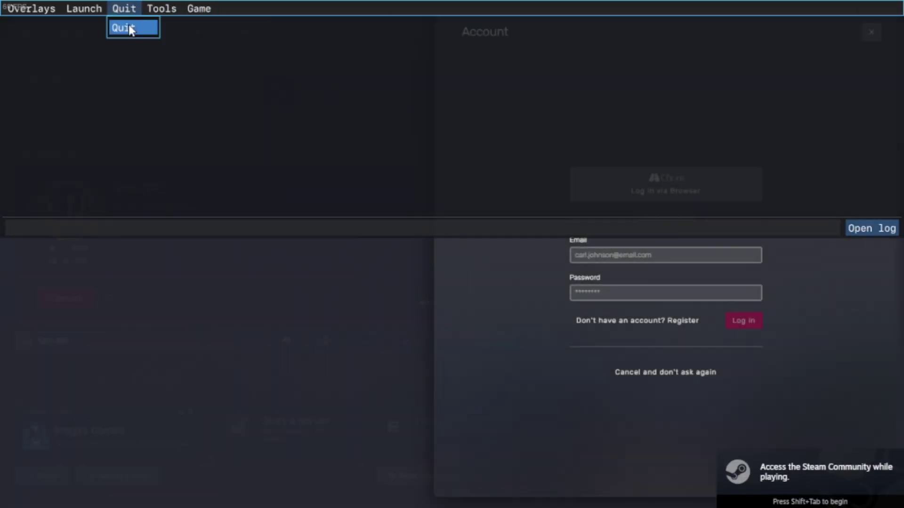
pyautogui.click(130, 26)
pyautogui.rightClick(401, 37)
pyautogui.click(446, 97)
# - Search Windows for "fi", open the file location of FiveM.exe and look at the context options of the FiveM application there
pyautogui.press('super')
pyautogui.write('fi')
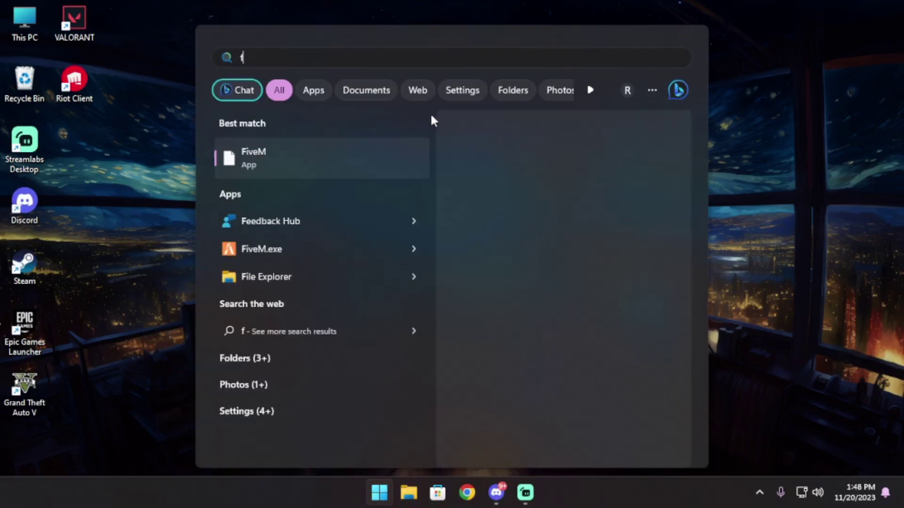
pyautogui.rightClick(292, 245)
pyautogui.click(349, 288)
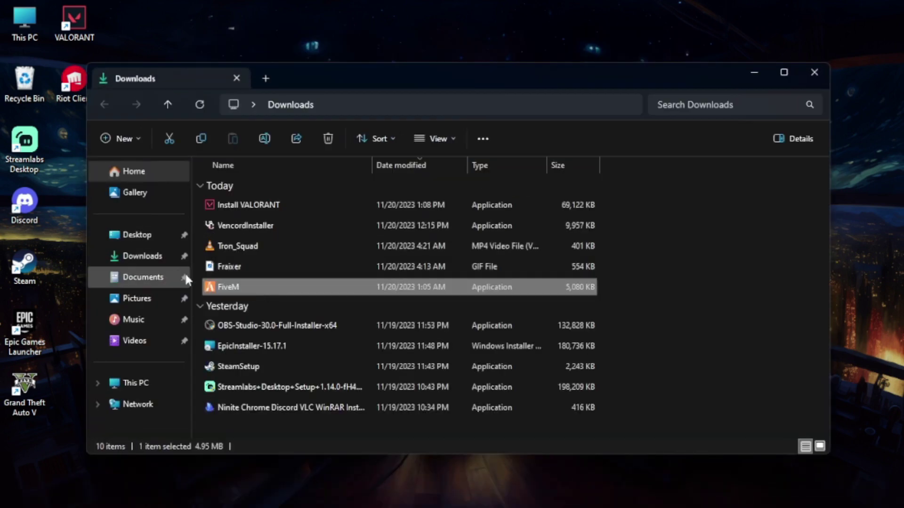
pyautogui.rightClick(282, 288)
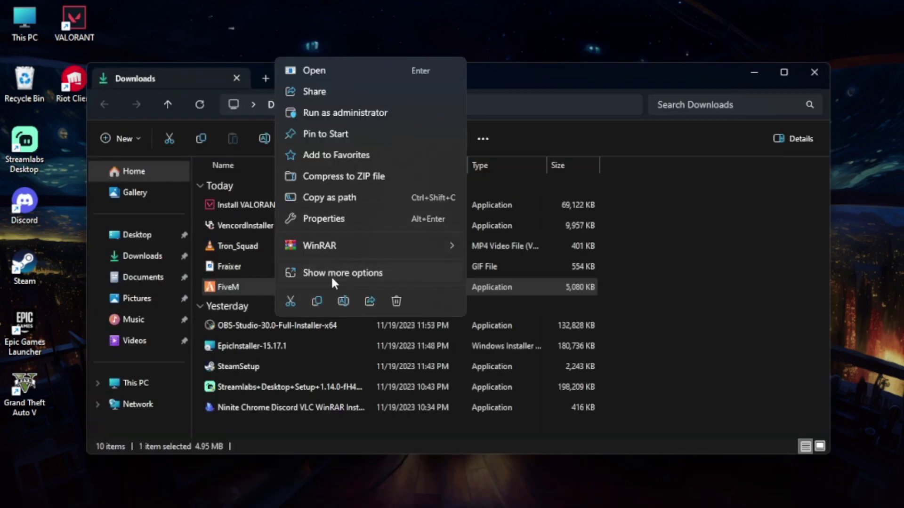
pyautogui.click(772, 230)
# - Search Windows for "five" and open the file location of the FiveM app's Start Menu shortcut
pyautogui.press('super')
pyautogui.write('five')
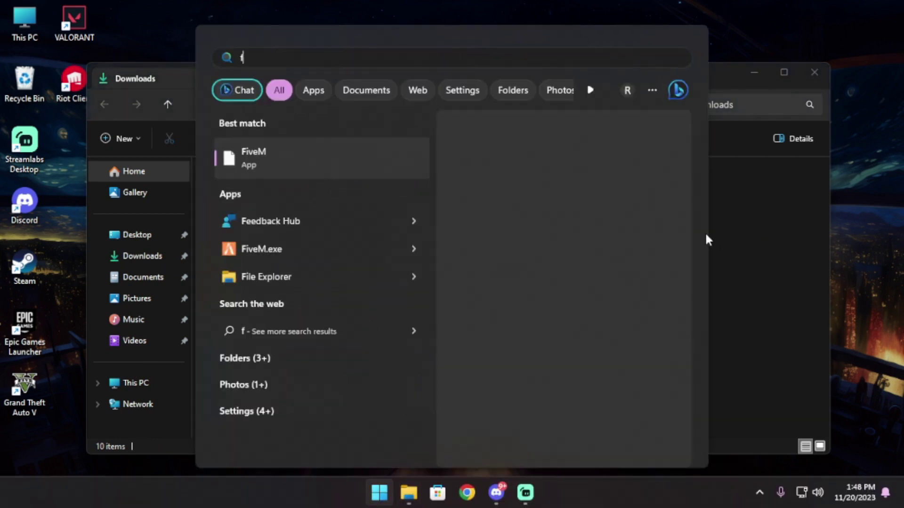
pyautogui.rightClick(293, 161)
pyautogui.click(346, 208)
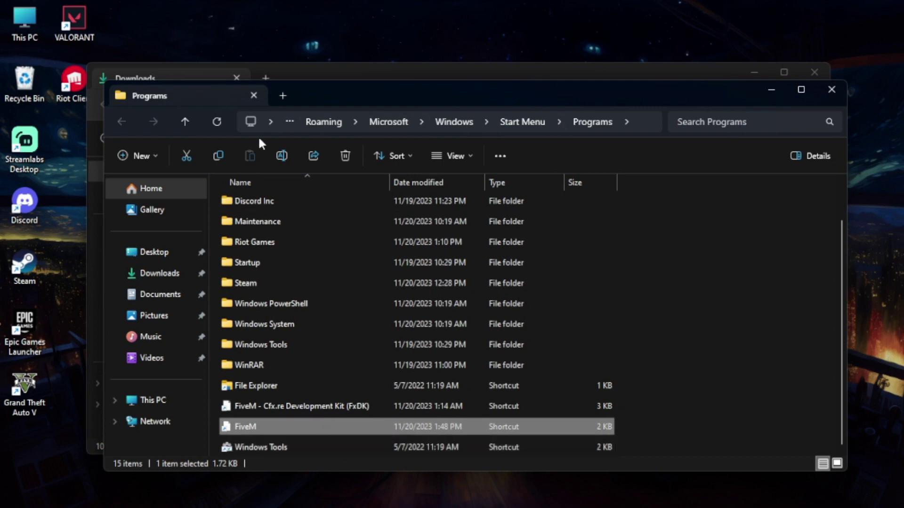
# - Create a desktop shortcut to the FiveM application in the FiveM folder on Local Disk (D:) and close both folder windows
pyautogui.click(153, 400)
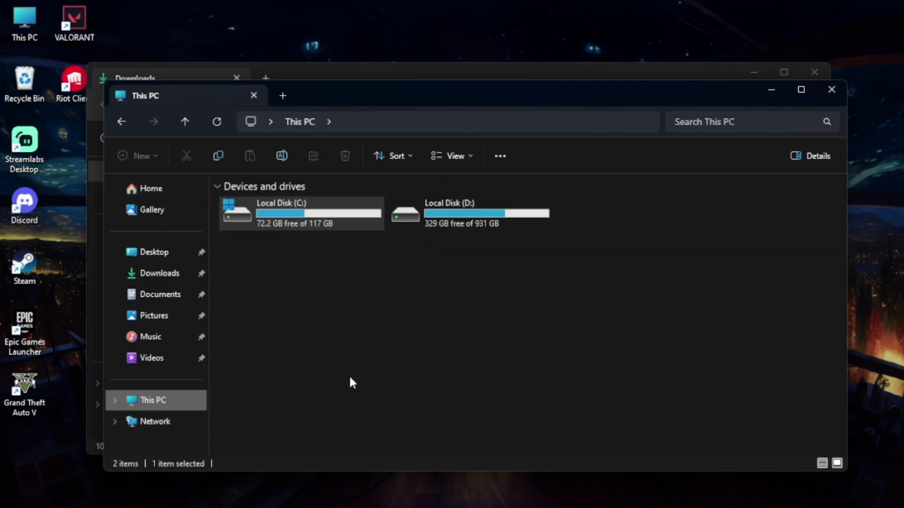
pyautogui.doubleClick(448, 216)
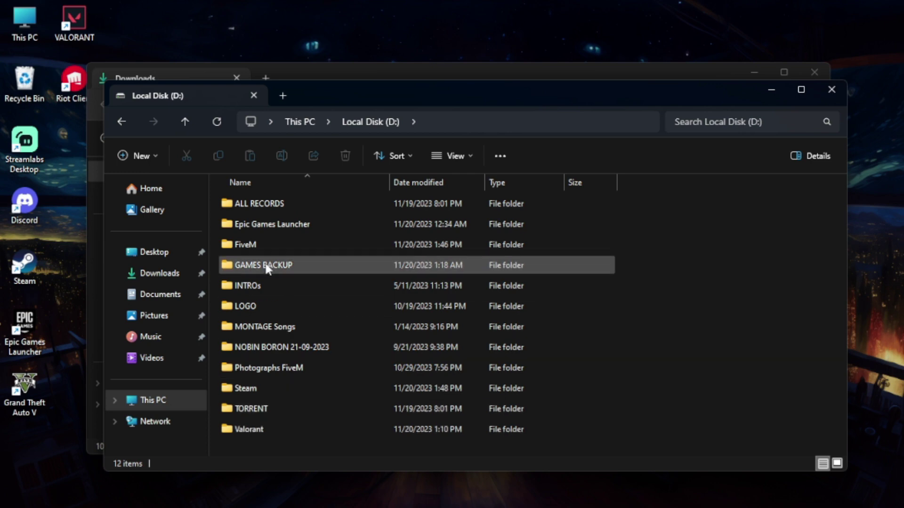
pyautogui.doubleClick(269, 250)
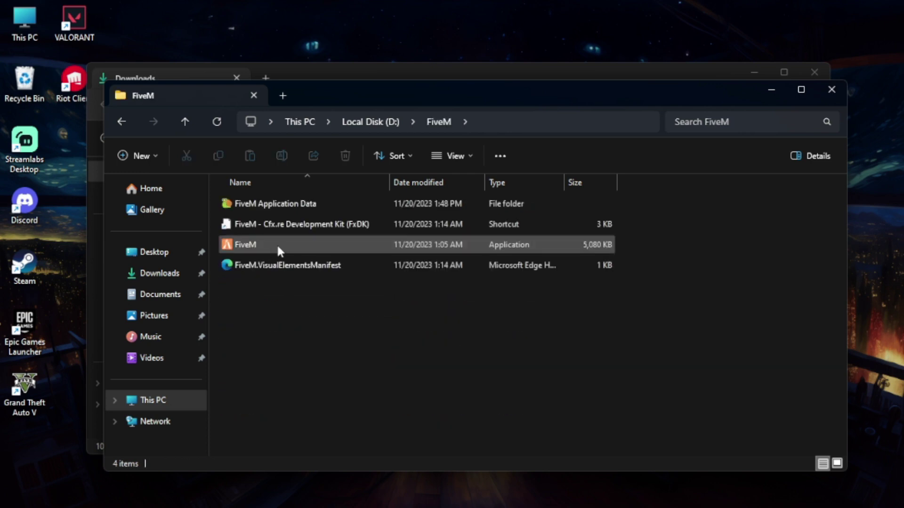
pyautogui.rightClick(249, 247)
pyautogui.click(305, 447)
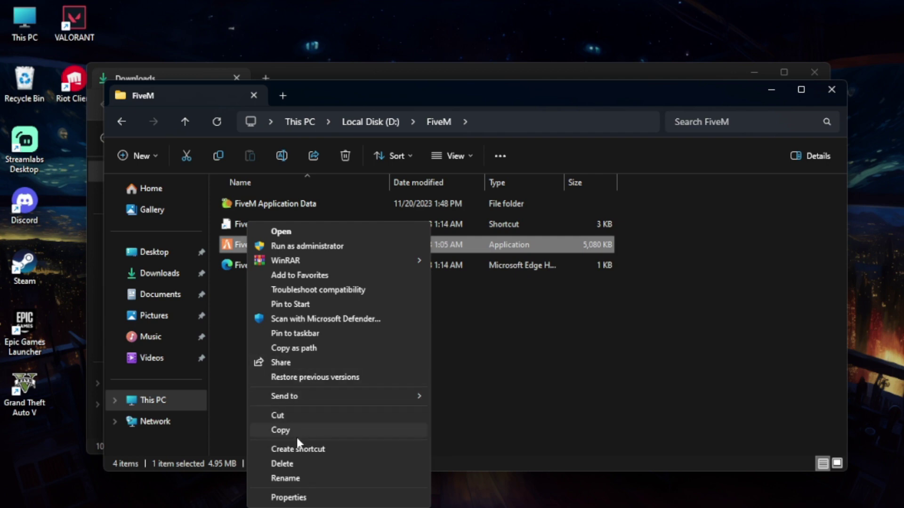
pyautogui.moveTo(292, 395)
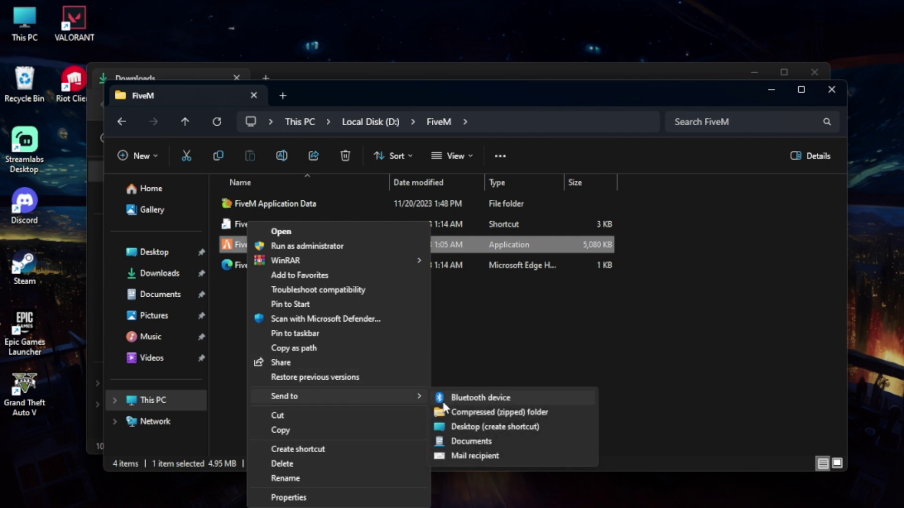
pyautogui.click(465, 427)
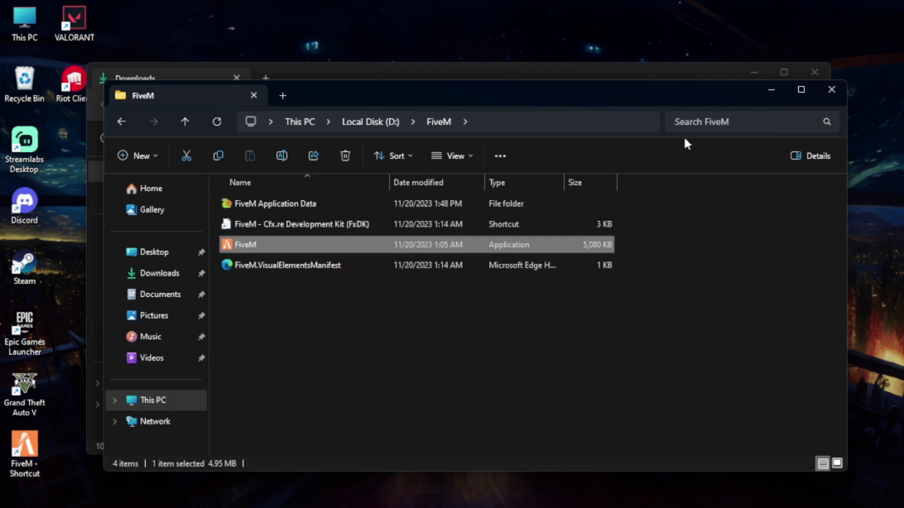
pyautogui.click(833, 89)
pyautogui.click(813, 72)
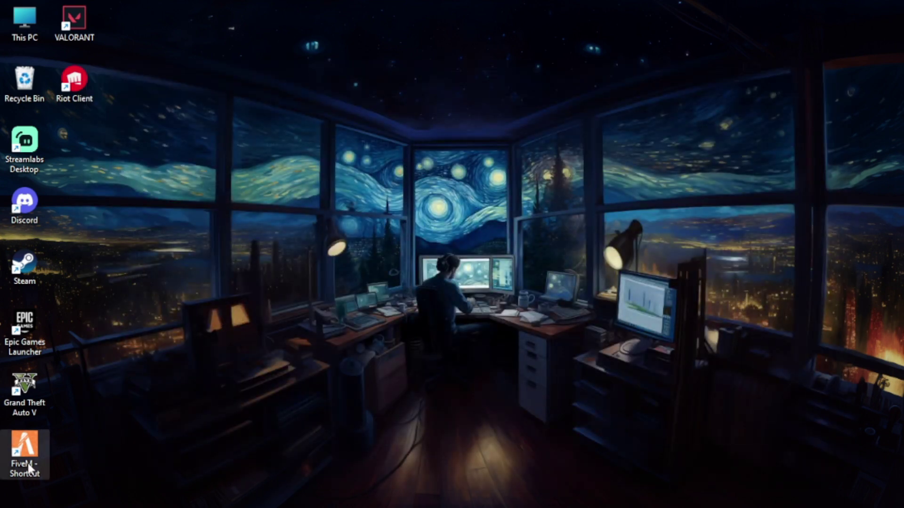
# - Rename the new FiveM desktop shortcut to "FiveM" and refresh the desktop
pyautogui.click(36, 476)
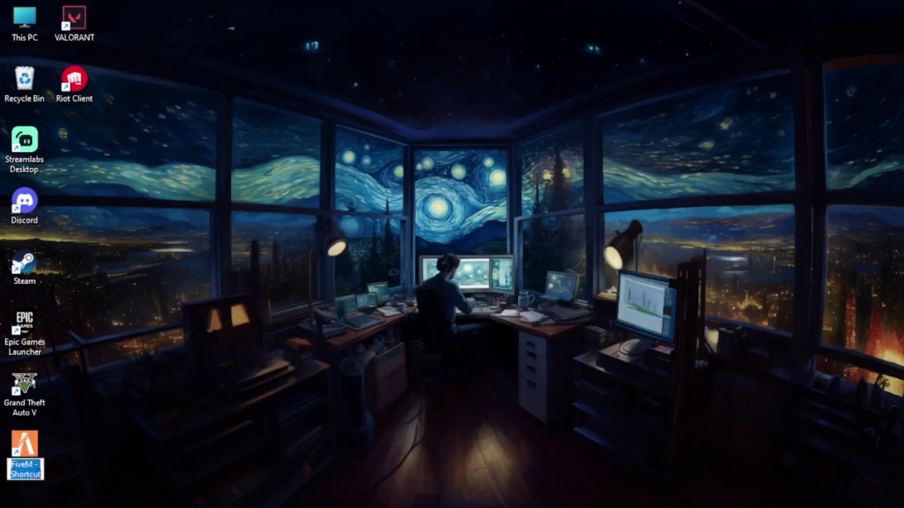
pyautogui.press('End')
pyautogui.press('BackSpace')
pyautogui.press('BackSpace')
pyautogui.press('BackSpace')
pyautogui.press('BackSpace')
pyautogui.press('BackSpace')
pyautogui.press('BackSpace')
pyautogui.press('BackSpace')
pyautogui.press('BackSpace')
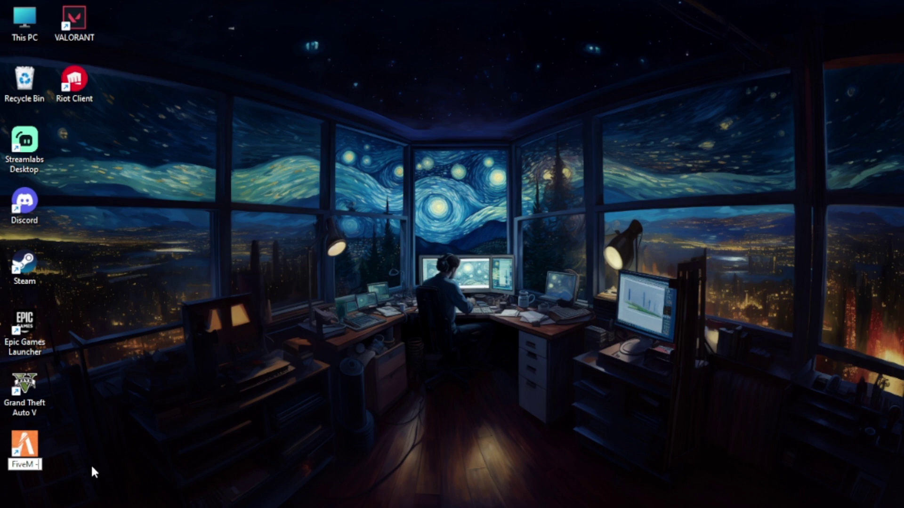
pyautogui.press('BackSpace')
pyautogui.press('BackSpace')
pyautogui.press('Return')
pyautogui.rightClick(235, 425)
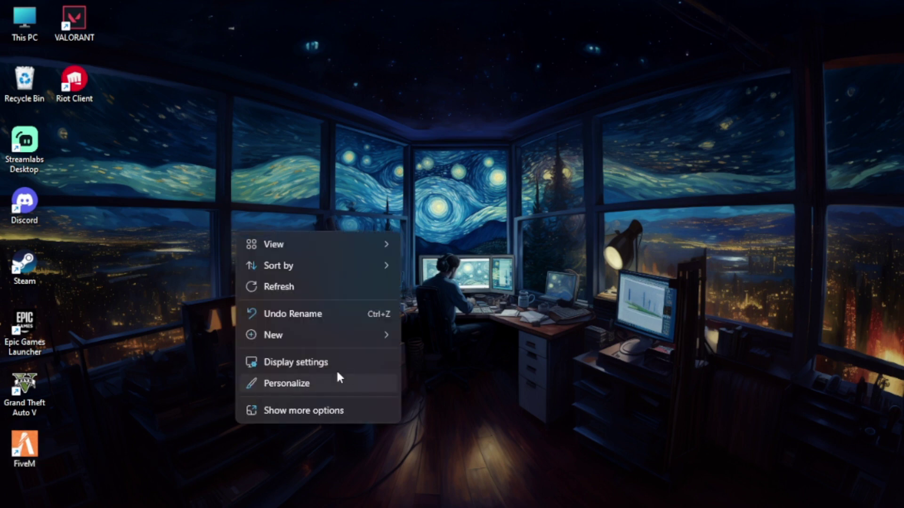
pyautogui.click(302, 285)
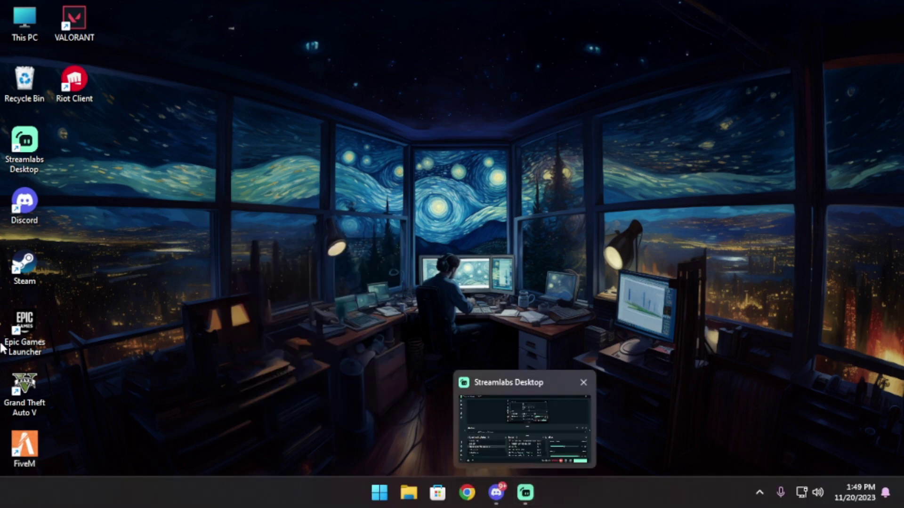
pyautogui.rightClick(321, 264)
pyautogui.click(414, 162)
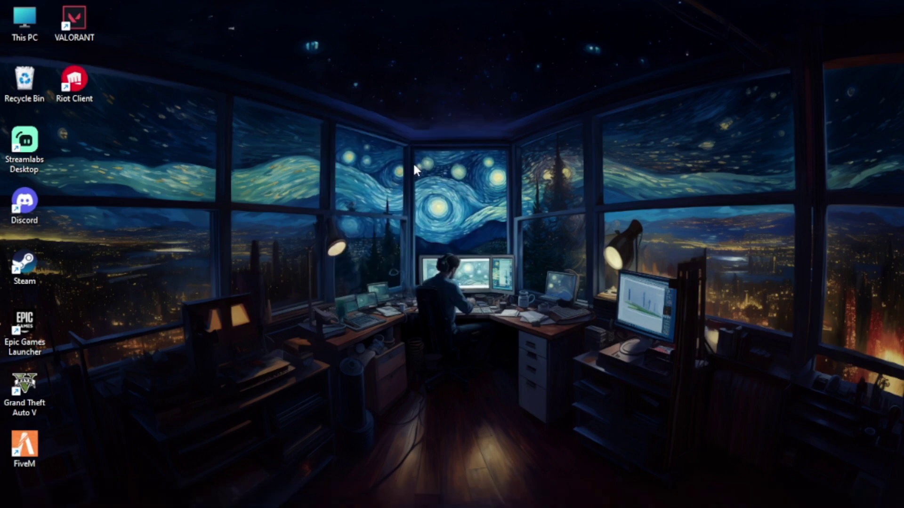